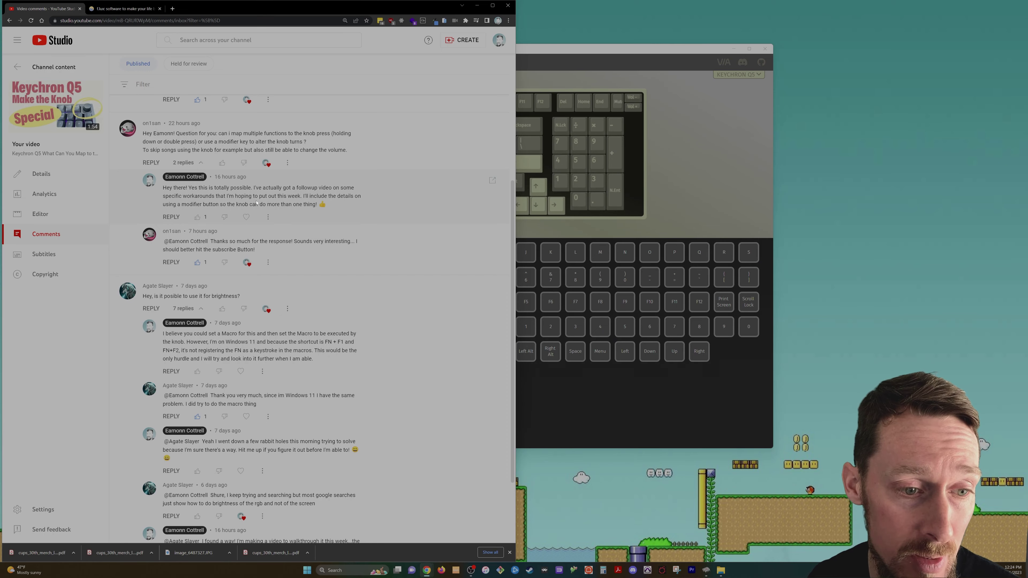
Highlight the viewer's question about using the knob for brightness, then bring VIA to the front
drag(152, 296, 244, 312)
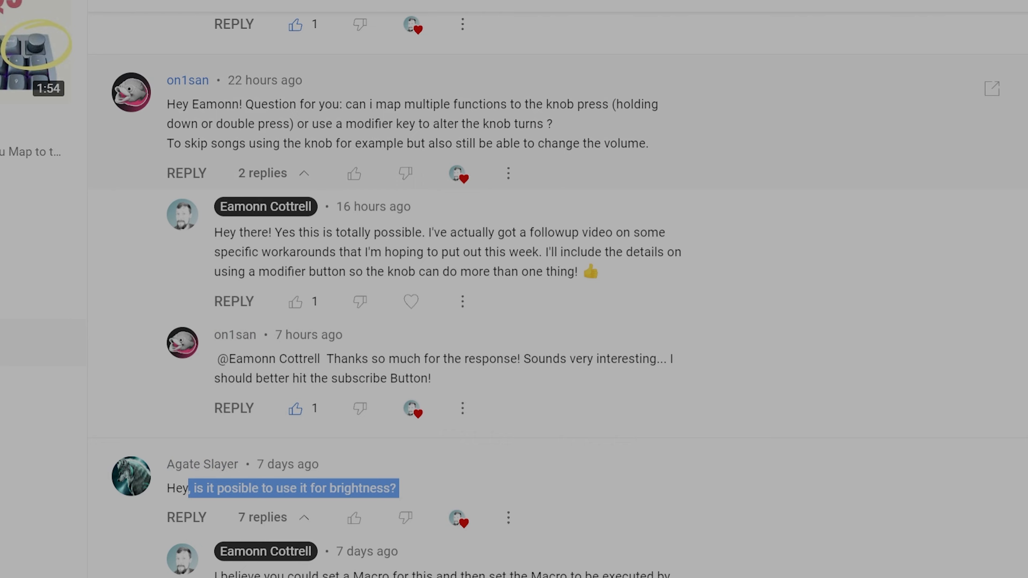
drag(290, 105, 387, 104)
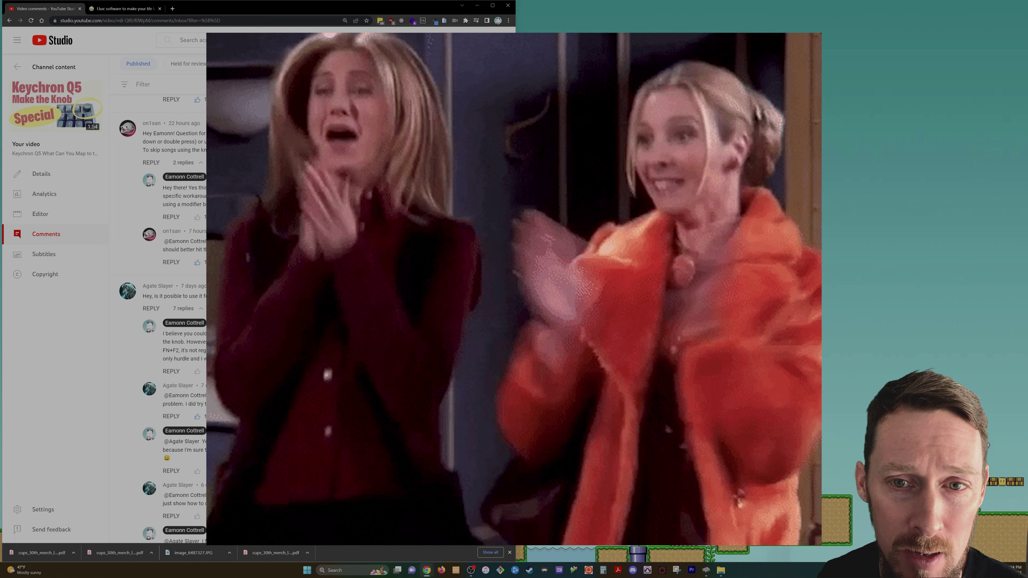
click(569, 50)
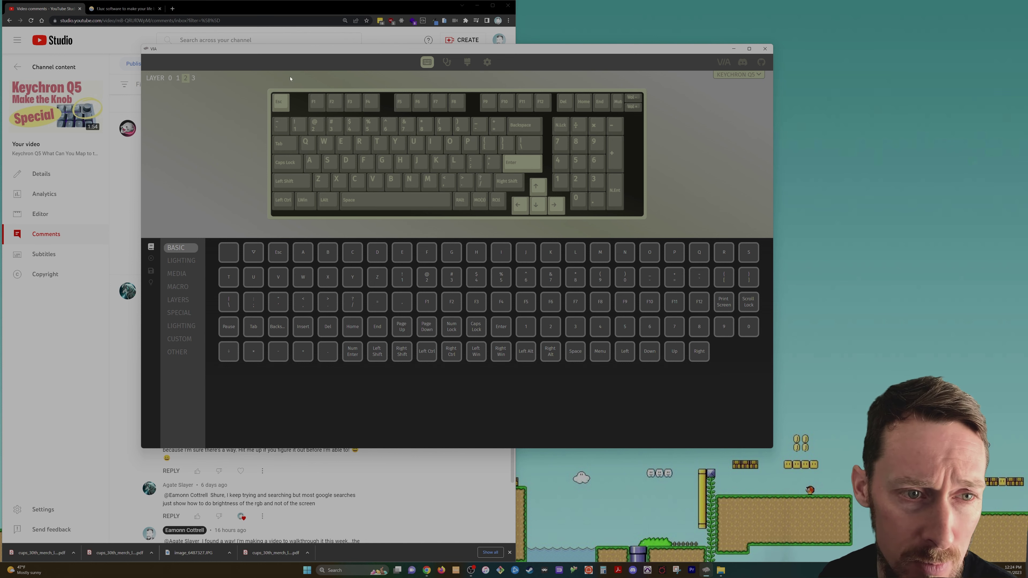
drag(533, 55, 552, 59)
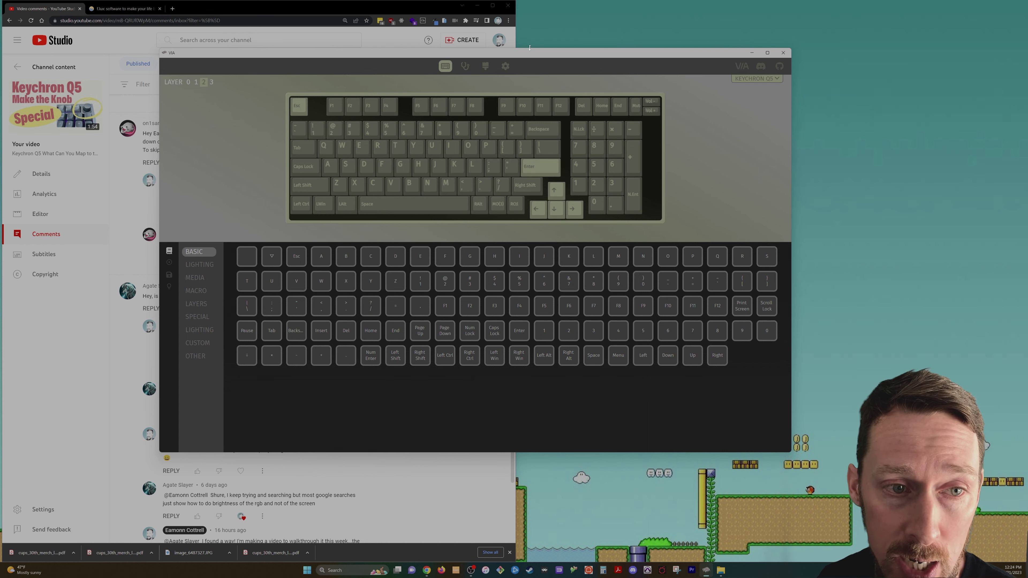
drag(537, 57, 534, 54)
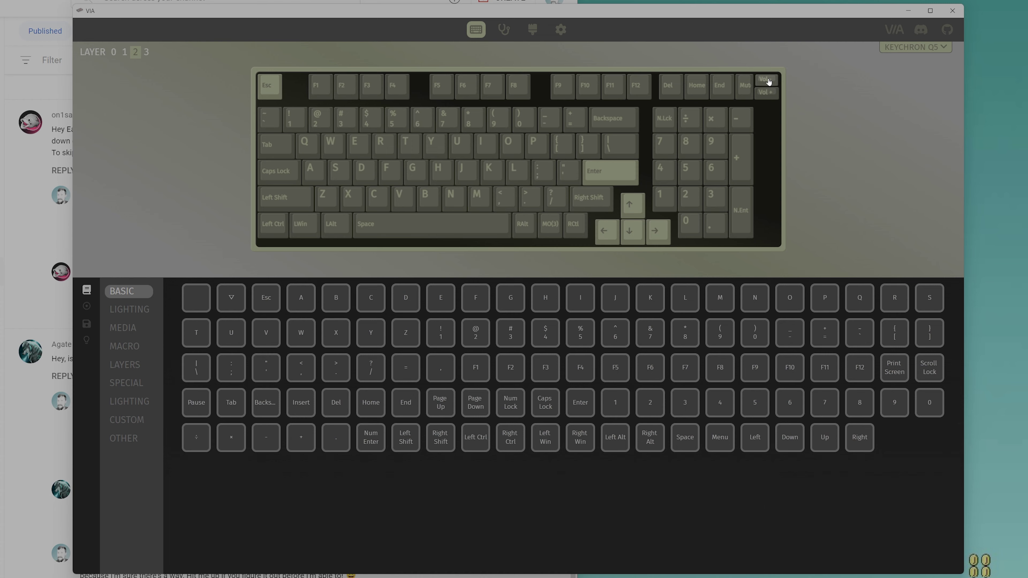
Assign Screen - and Screen + from SPECIAL to the layer 2 knob's two turn directions
click(126, 387)
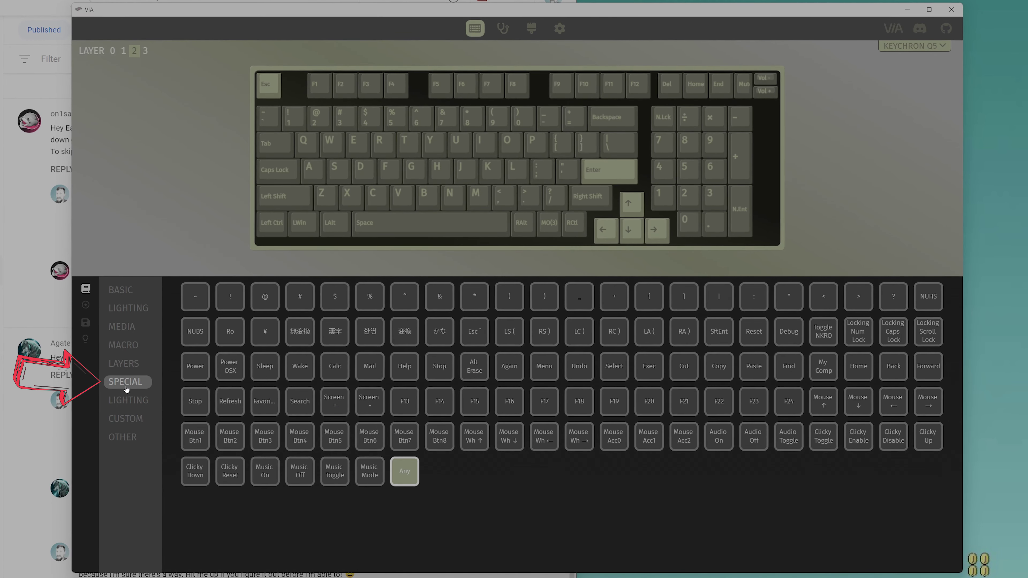
click(366, 403)
click(332, 401)
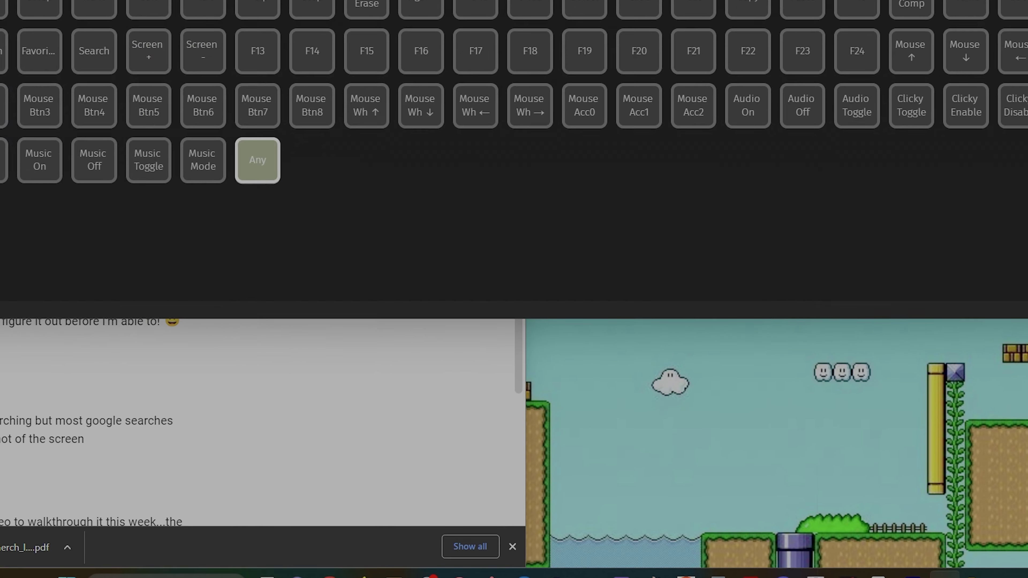
Turn the knob back and forth to test screen brightness, then bring up the f.lux web page
key(XF86MonBrightnessDown)
key(XF86MonBrightnessDown)
key(XF86MonBrightnessDown)
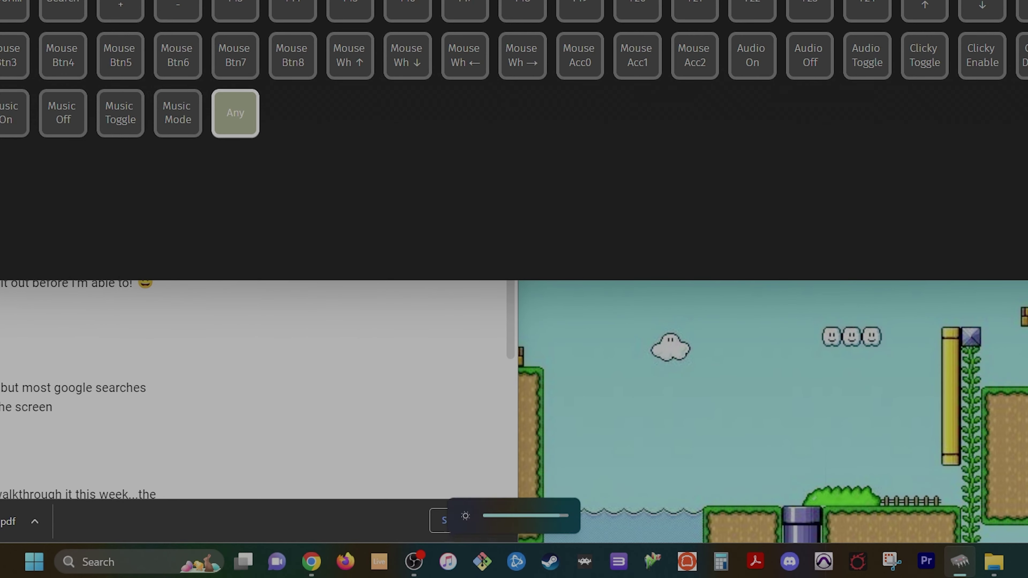
key(XF86MonBrightnessUp)
key(XF86MonBrightnessUp)
key(XF86MonBrightnessUp)
key(XF86MonBrightnessUp)
key(XF86MonBrightnessUp)
key(XF86MonBrightnessUp)
key(XF86MonBrightnessUp)
key(XF86MonBrightnessUp)
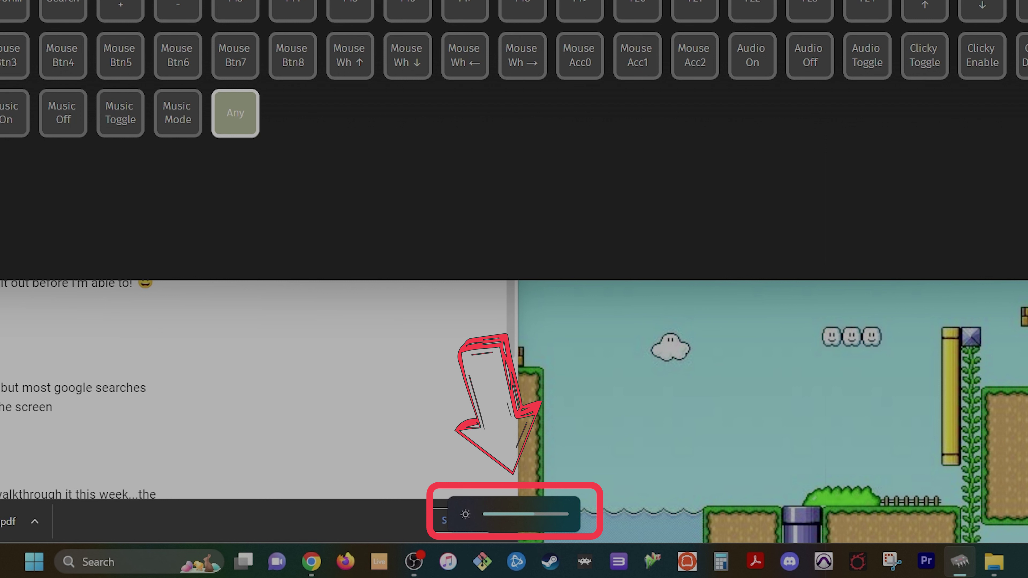
key(XF86MonBrightnessDown)
key(XF86MonBrightnessDown)
key(XF86MonBrightnessDown)
key(XF86MonBrightnessDown)
key(XF86MonBrightnessDown)
key(XF86MonBrightnessDown)
key(XF86MonBrightnessDown)
key(XF86MonBrightnessUp)
key(XF86MonBrightnessUp)
key(XF86MonBrightnessUp)
key(XF86MonBrightnessUp)
key(XF86MonBrightnessUp)
key(XF86MonBrightnessUp)
key(XF86MonBrightnessUp)
key(XF86MonBrightnessDown)
key(XF86MonBrightnessDown)
key(XF86MonBrightnessDown)
key(XF86MonBrightnessDown)
key(XF86MonBrightnessDown)
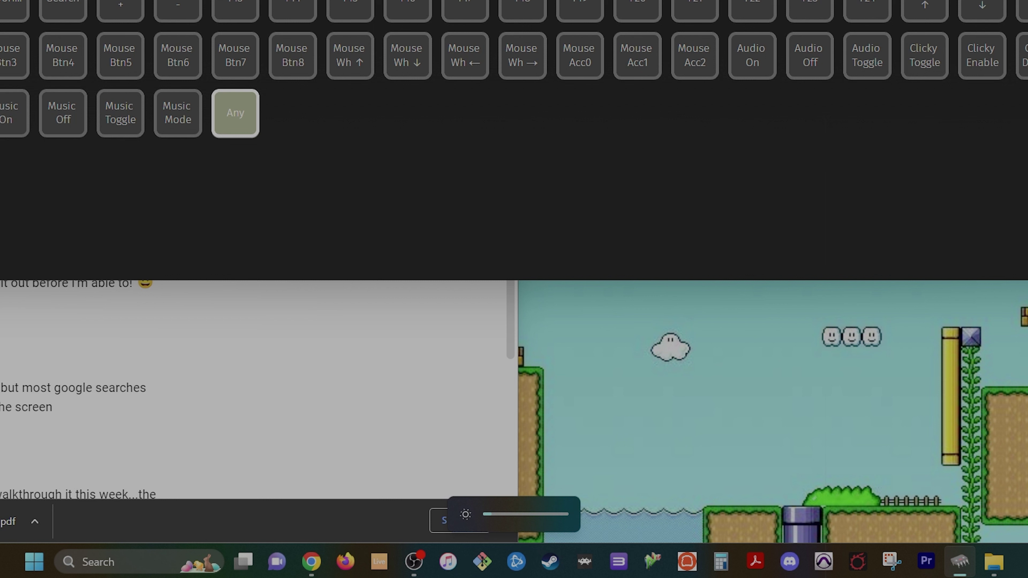
key(XF86MonBrightnessUp)
key(XF86MonBrightnessUp)
key(XF86MonBrightnessUp)
key(XF86MonBrightnessUp)
key(XF86MonBrightnessDown)
key(XF86MonBrightnessDown)
key(XF86MonBrightnessDown)
key(XF86MonBrightnessDown)
key(XF86MonBrightnessDown)
key(XF86MonBrightnessUp)
key(XF86MonBrightnessUp)
key(XF86MonBrightnessUp)
key(XF86MonBrightnessUp)
key(XF86MonBrightnessUp)
key(XF86MonBrightnessUp)
key(XF86MonBrightnessUp)
key(XF86MonBrightnessUp)
key(XF86MonBrightnessDown)
key(XF86MonBrightnessDown)
key(XF86MonBrightnessDown)
key(XF86MonBrightnessDown)
key(XF86MonBrightnessDown)
key(XF86MonBrightnessDown)
key(XF86MonBrightnessUp)
key(XF86MonBrightnessUp)
key(XF86MonBrightnessUp)
key(XF86MonBrightnessDown)
key(XF86MonBrightnessDown)
key(XF86MonBrightnessUp)
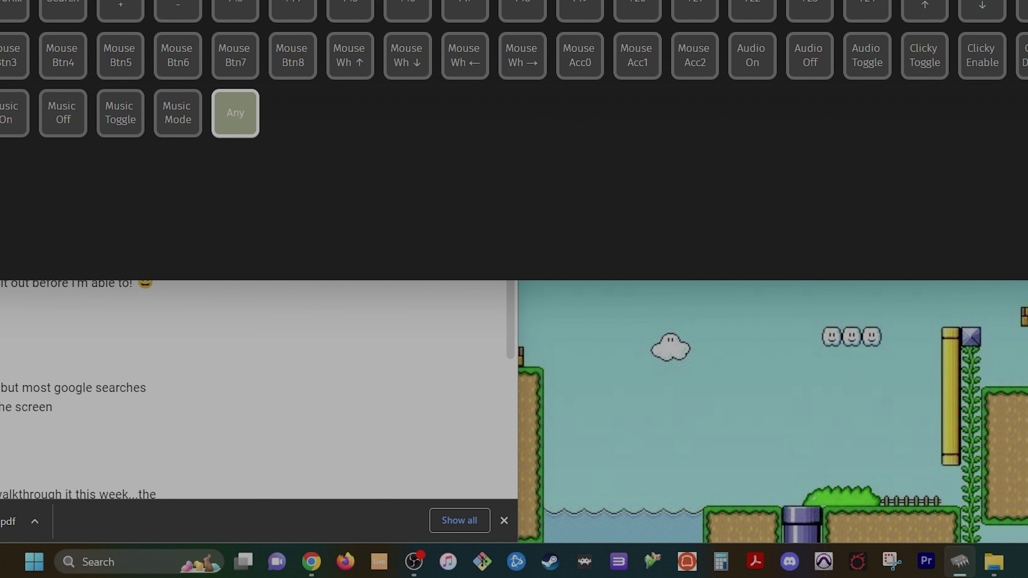
key(XF86MonBrightnessDown)
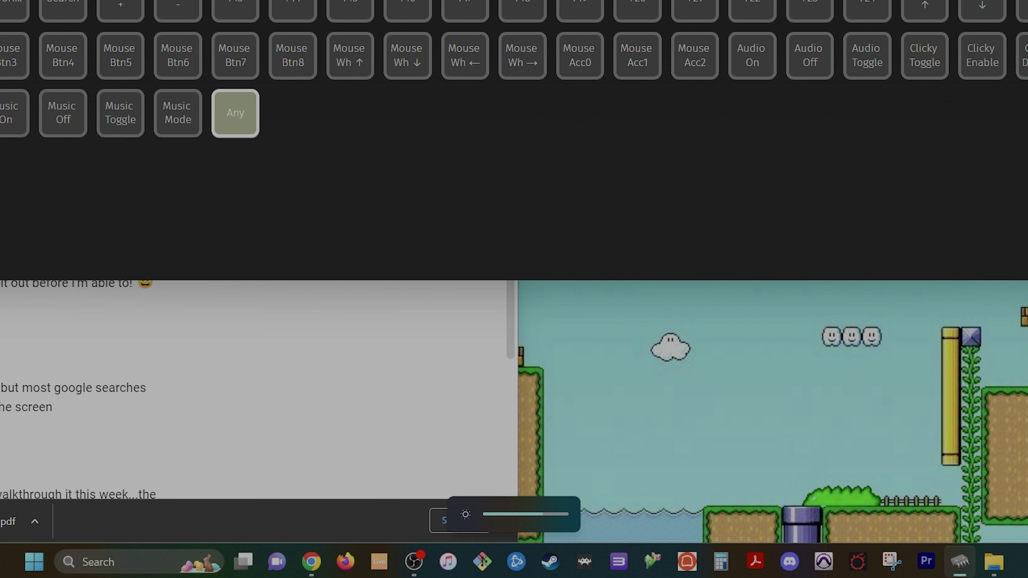
key(XF86MonBrightnessDown)
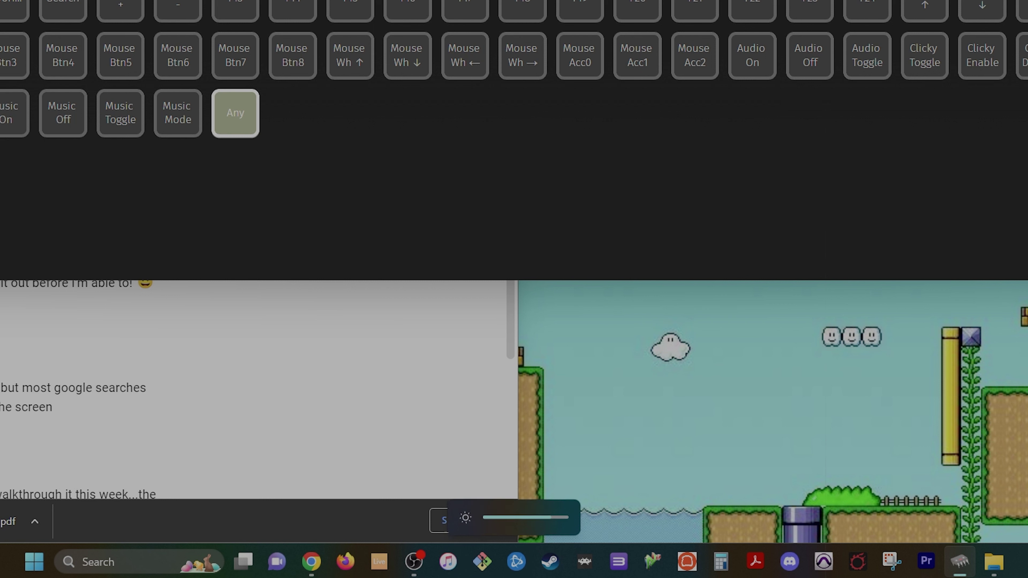
key(XF86MonBrightnessDown)
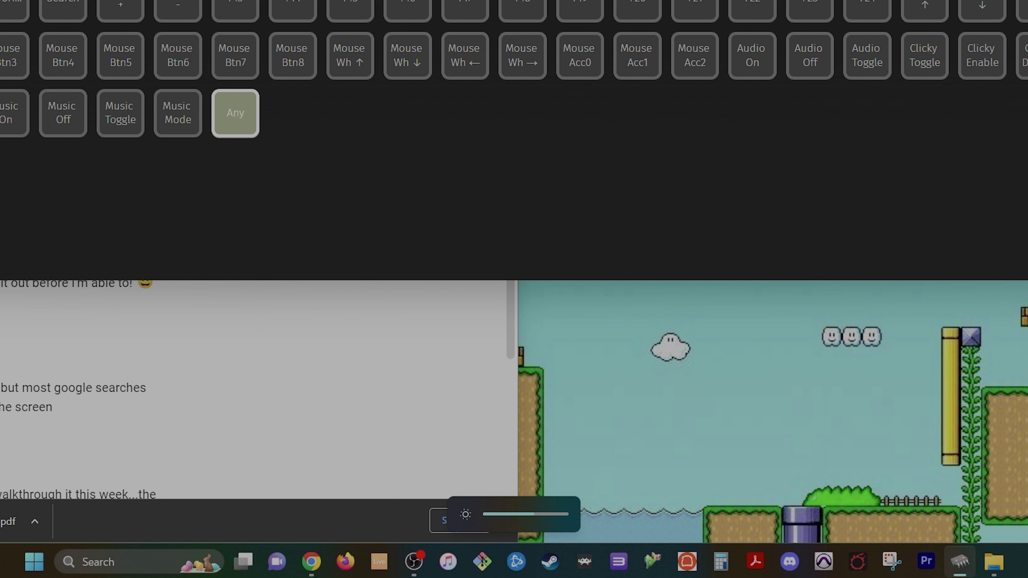
key(XF86MonBrightnessUp)
key(XF86MonBrightnessUp)
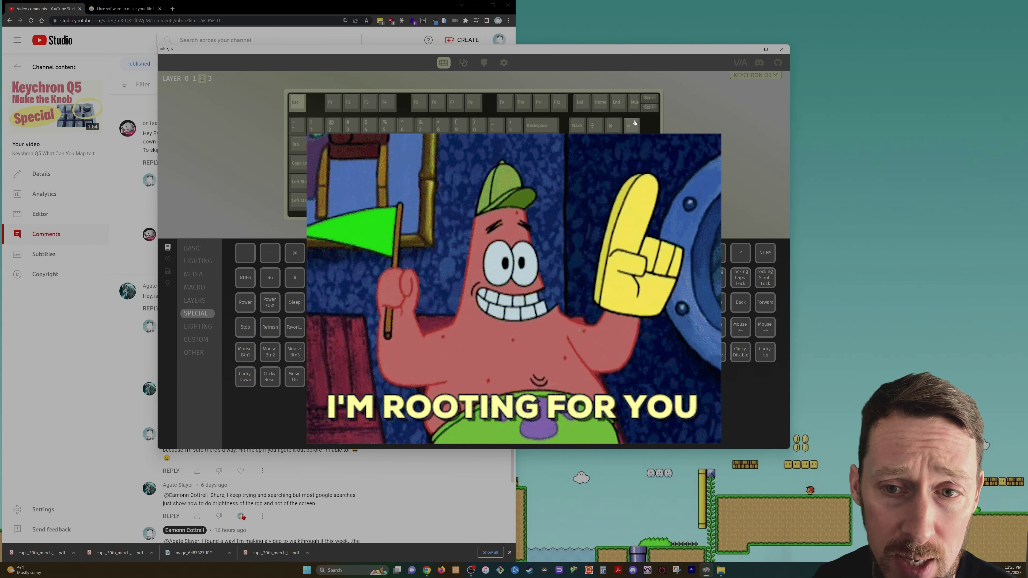
drag(643, 48, 668, 32)
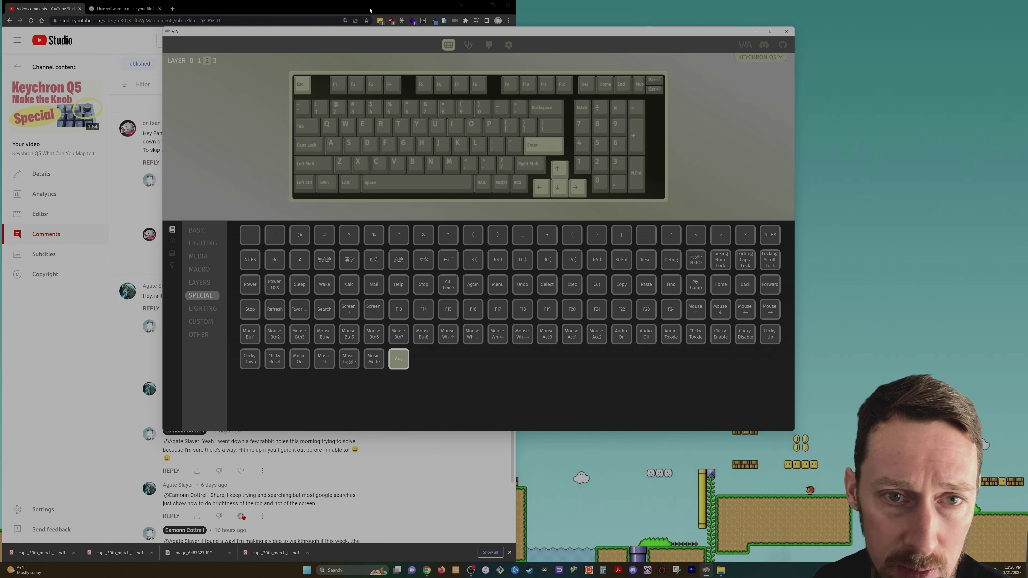
click(123, 8)
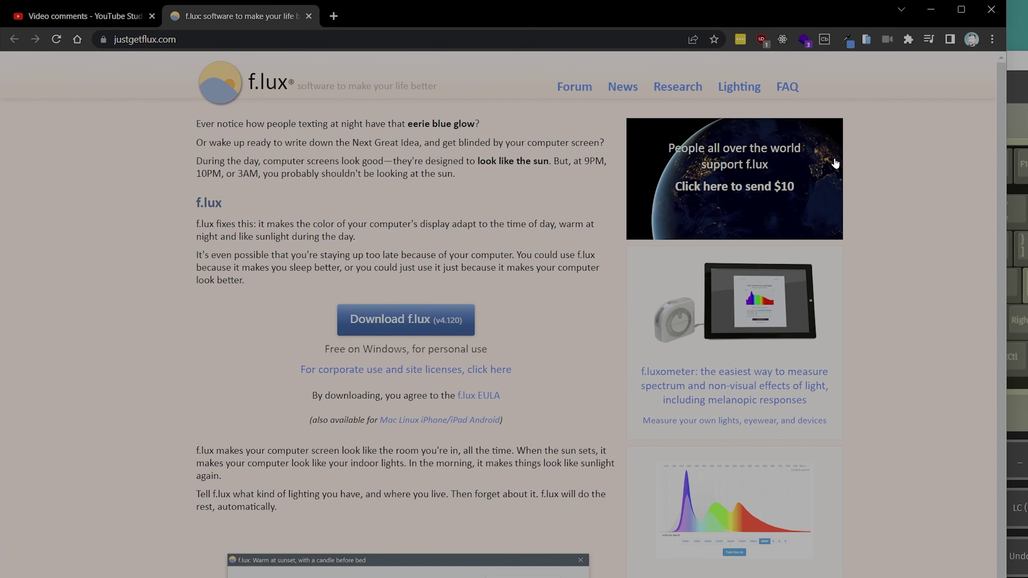
Zoom the f.lux page to 125%, preview its daytime, sunset and bedtime colours, then close f.lux
key(ctrl+plus)
key(ctrl+plus)
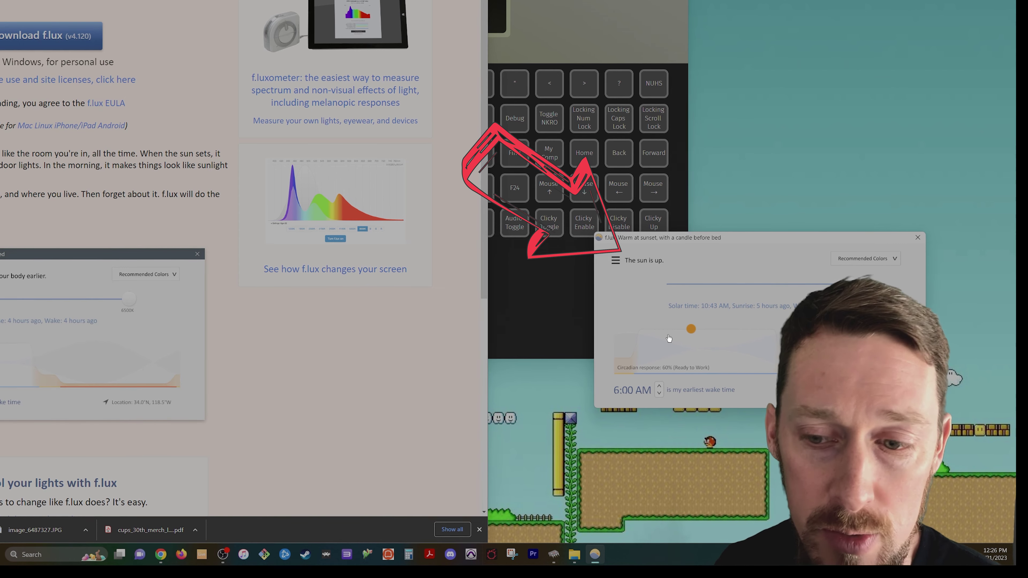
click(696, 340)
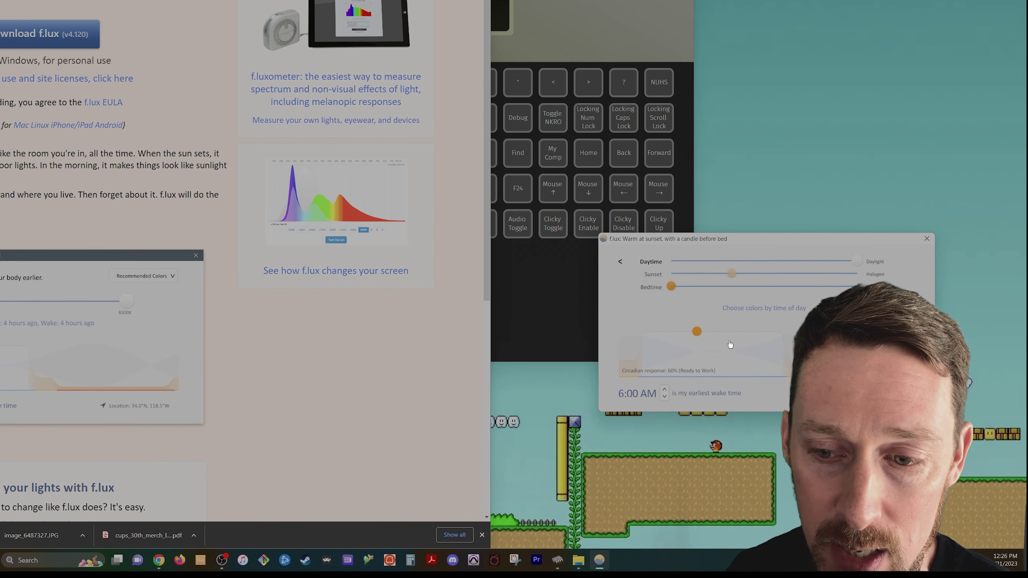
click(741, 348)
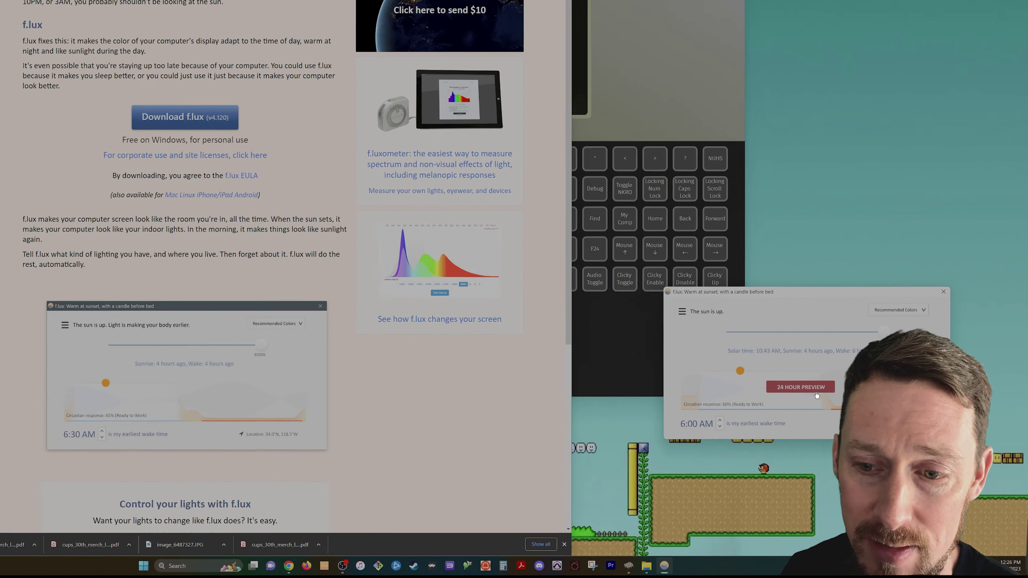
click(934, 240)
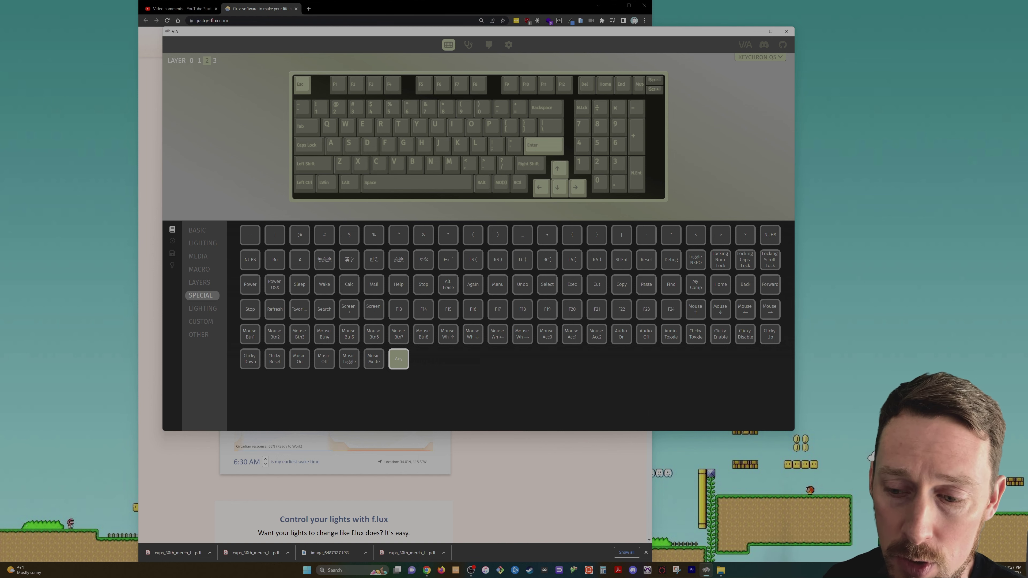
From the system tray, confirm f.lux's brightness hotkey option is on and close its Options dialog
click(985, 570)
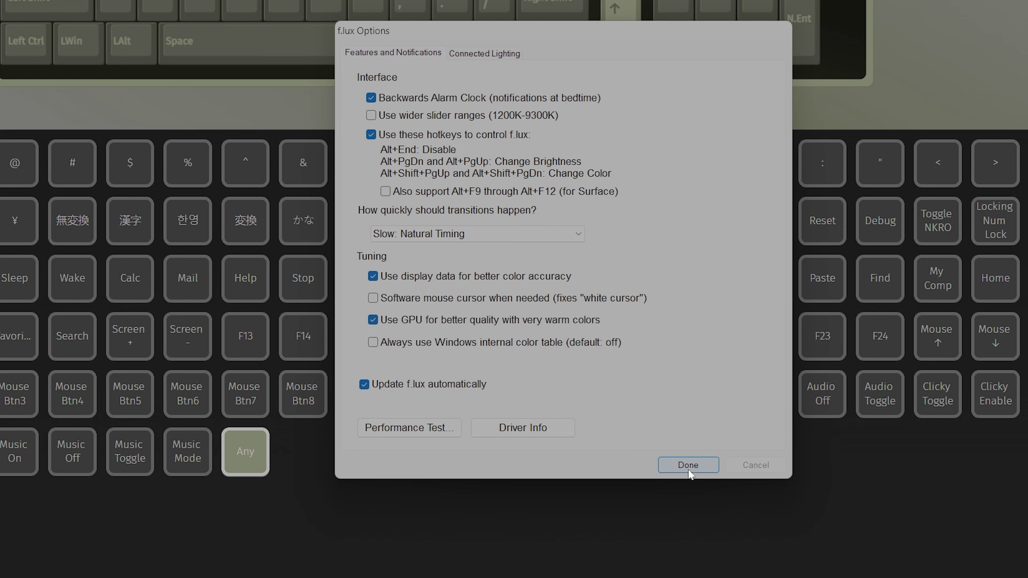
click(693, 462)
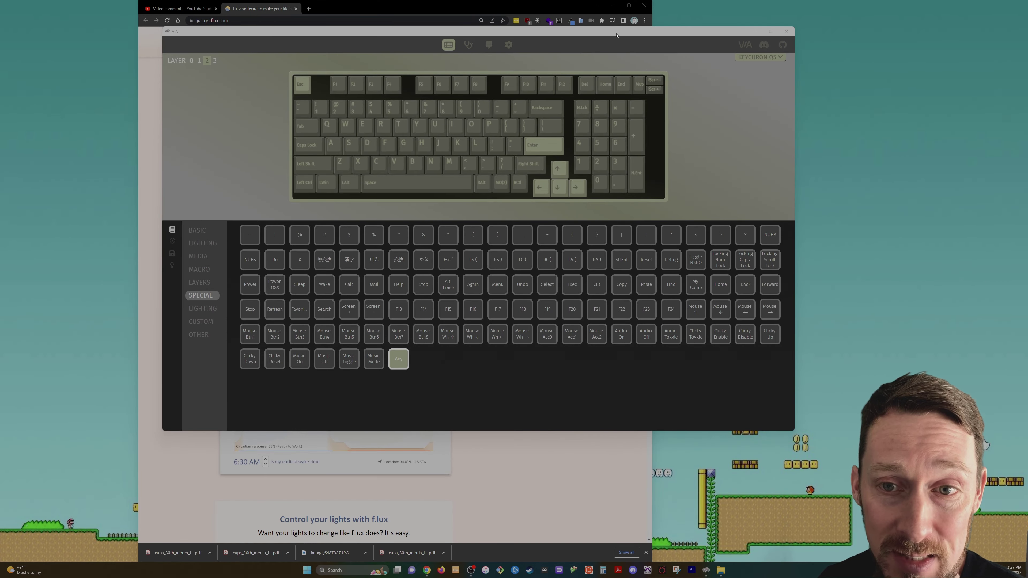
Give the layer 2 knob Vol - and Vol + from MEDIA, noting the MO(3) layer key
drag(617, 35, 657, 41)
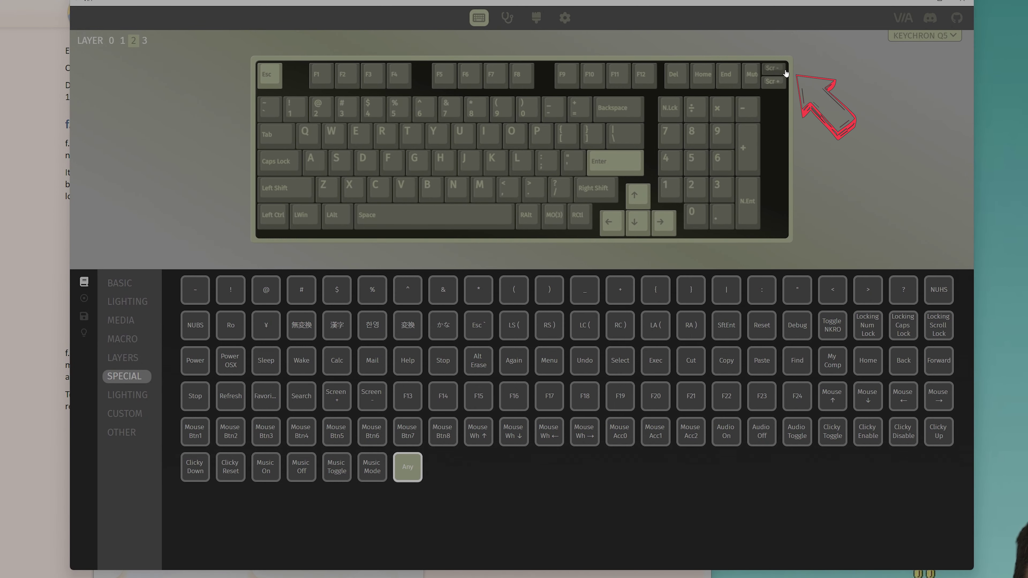
click(121, 322)
click(204, 291)
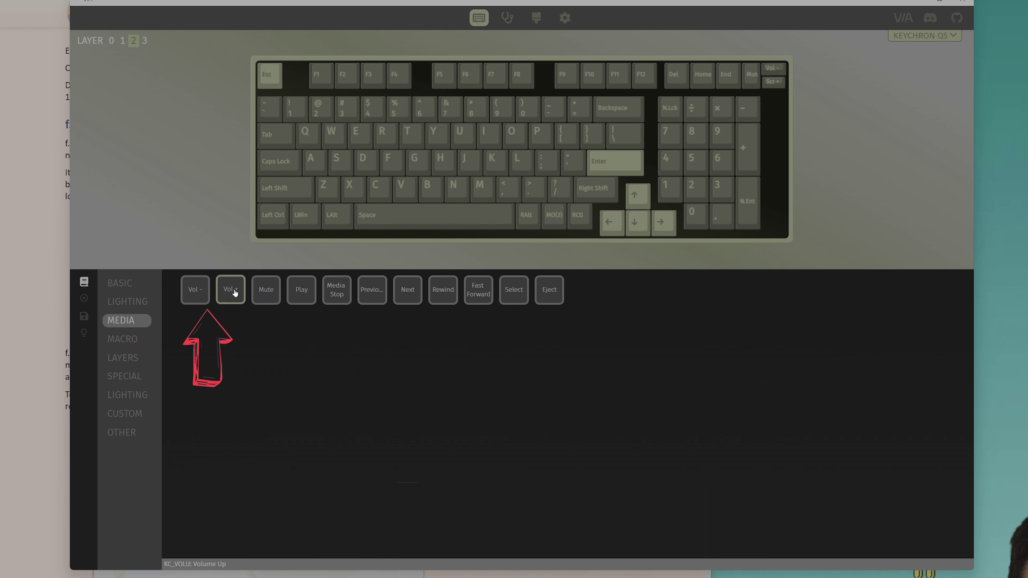
click(230, 289)
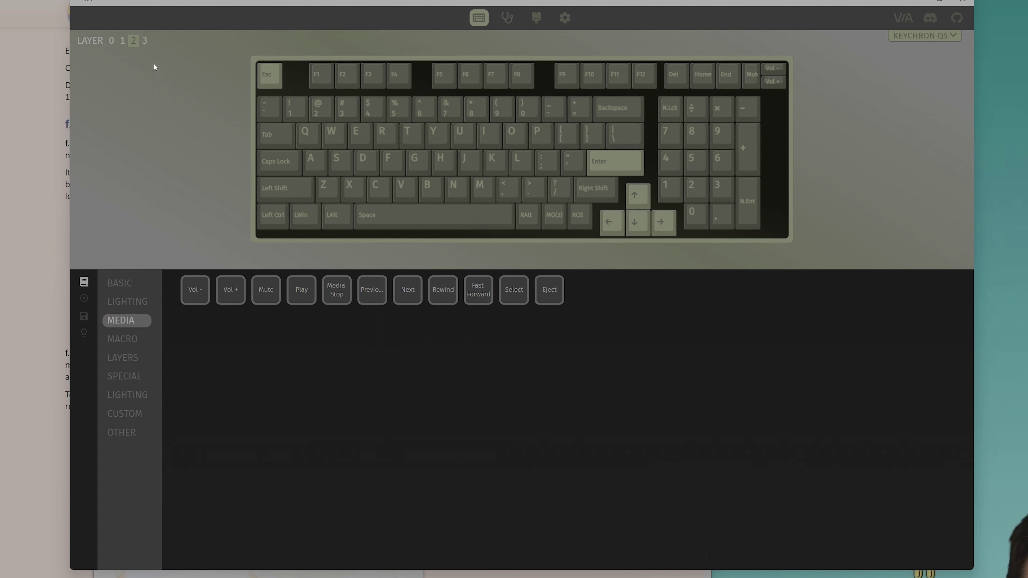
click(553, 222)
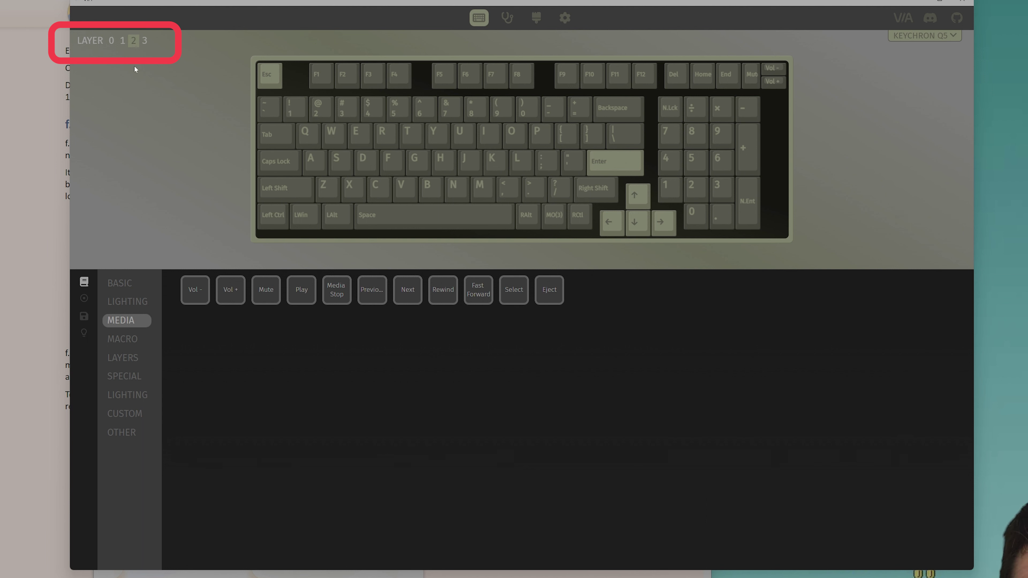
Switch to the layer 3 keymap, where the knob holds previous and next track
click(145, 40)
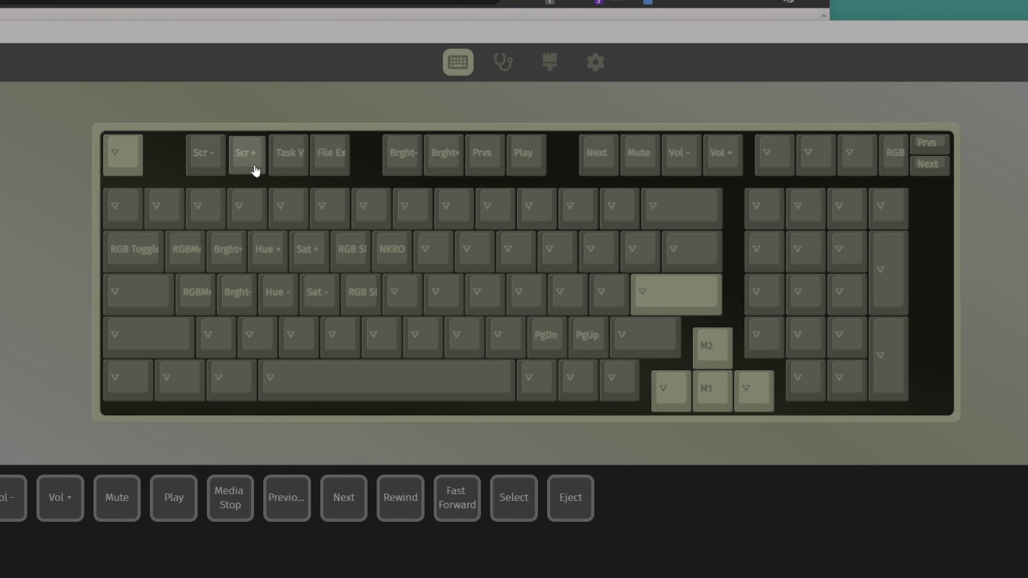
key(space)
key(space)
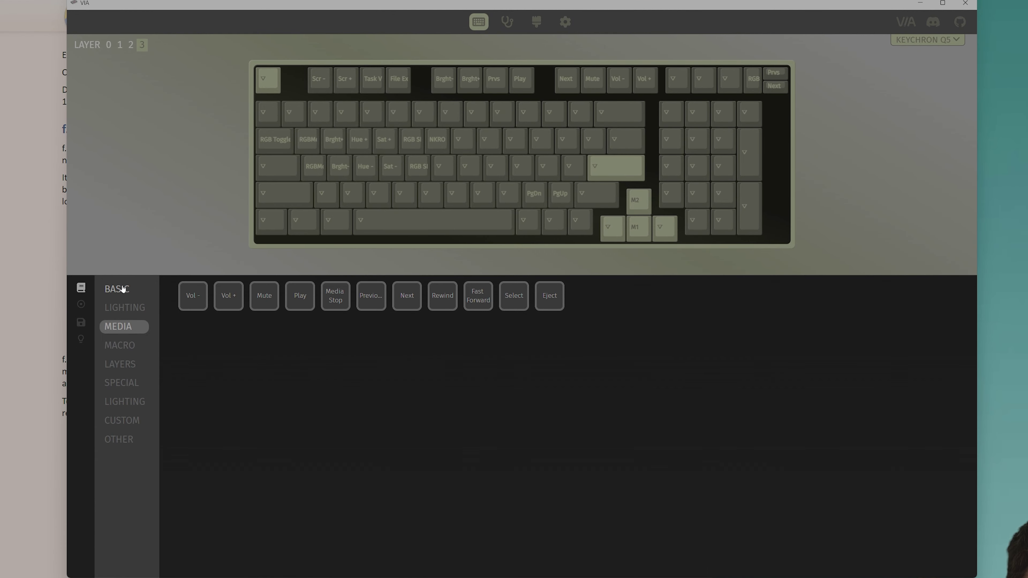
Set the layer 3 knob to Page Down and Page Up, then test f.lux dimming with Fn+Alt
click(123, 289)
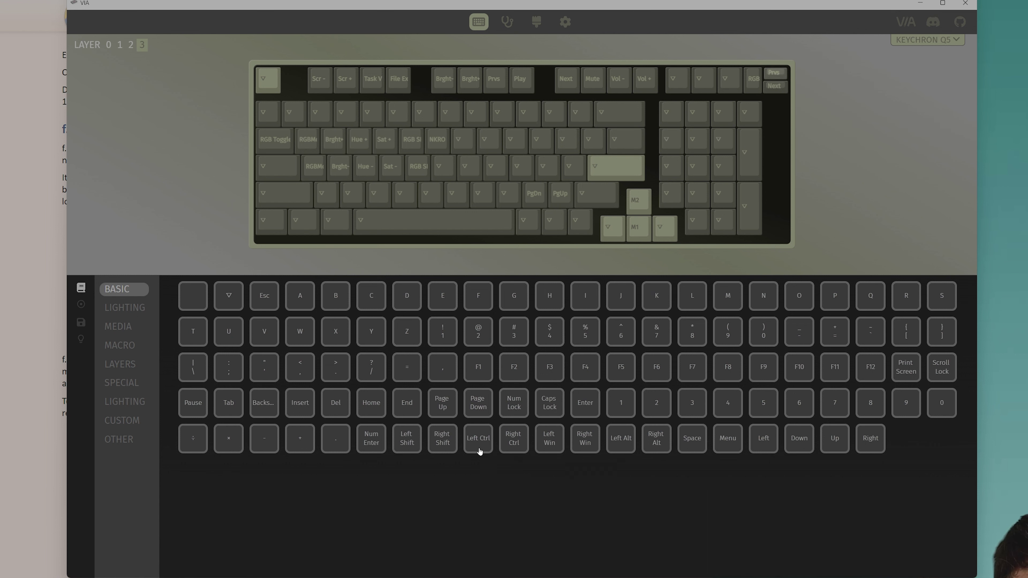
click(473, 405)
click(443, 406)
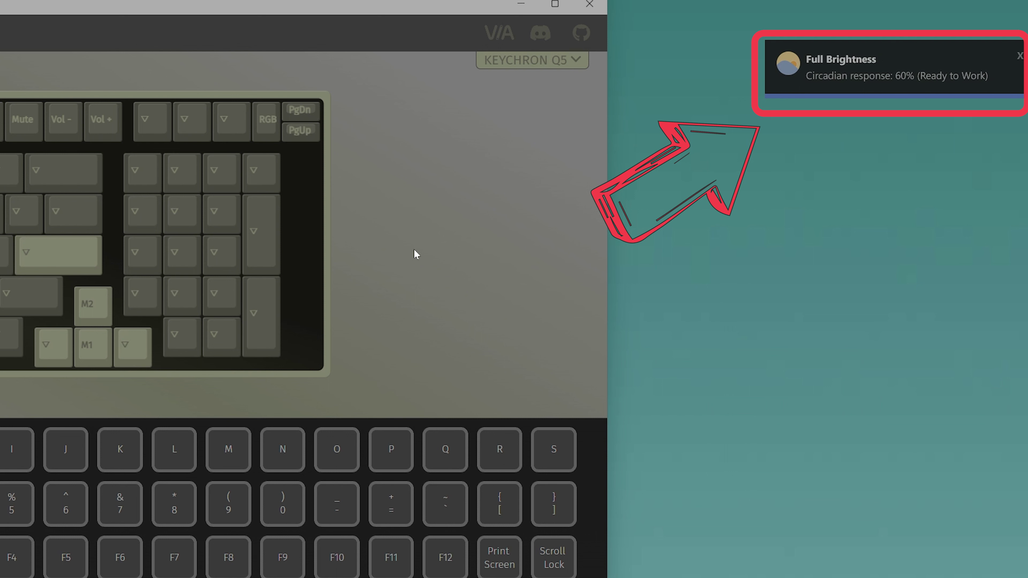
key(alt+Page_Down)
key(alt+Page_Up)
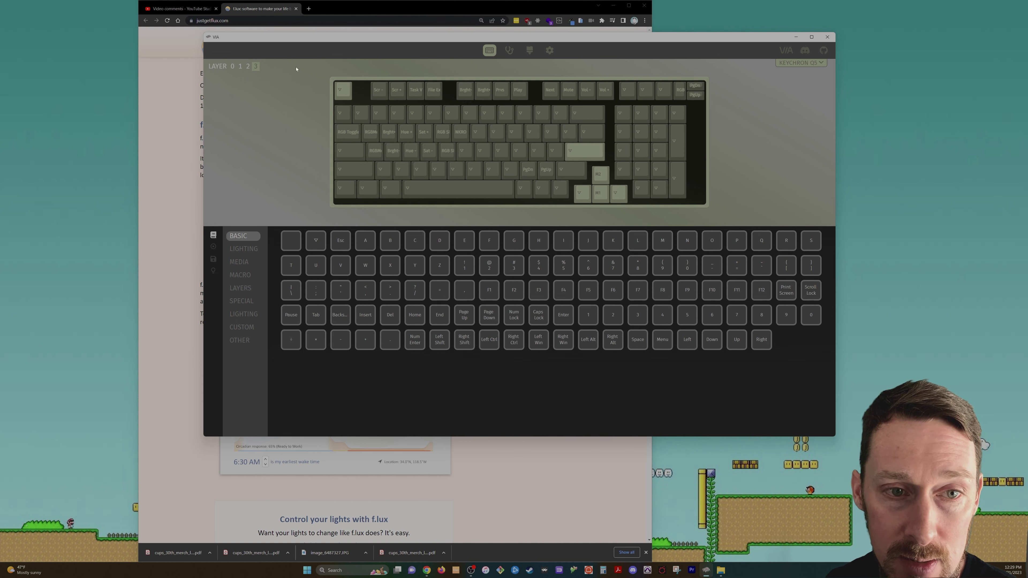
Reassign the layer 3 knob to Previous and Next track from the MEDIA keycodes
click(249, 66)
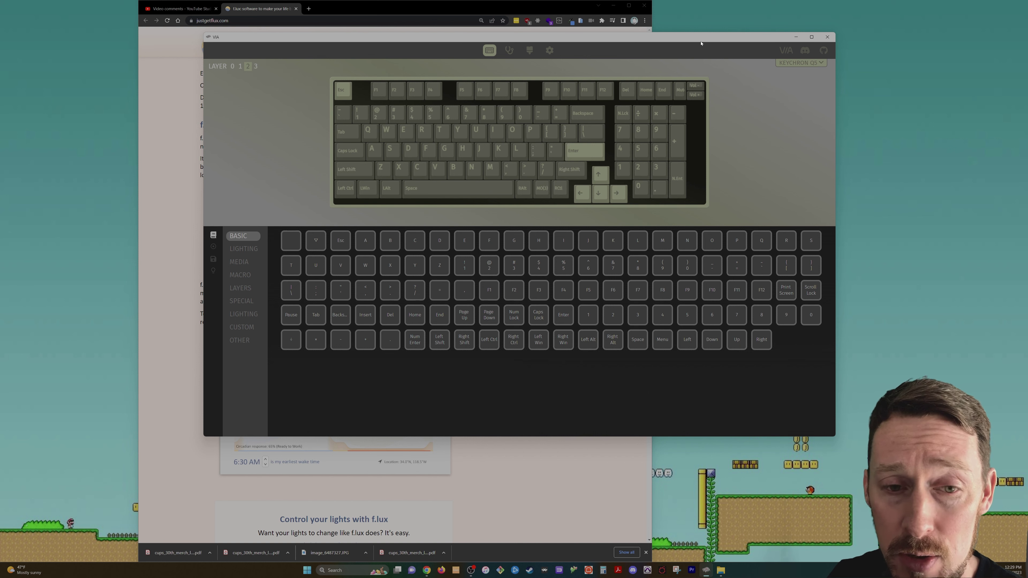
click(242, 262)
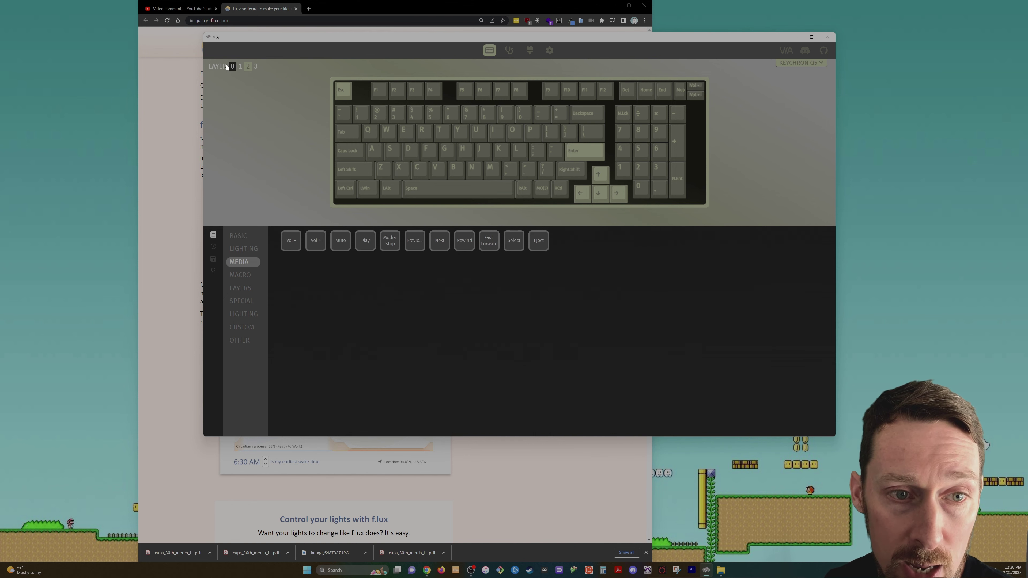
click(256, 66)
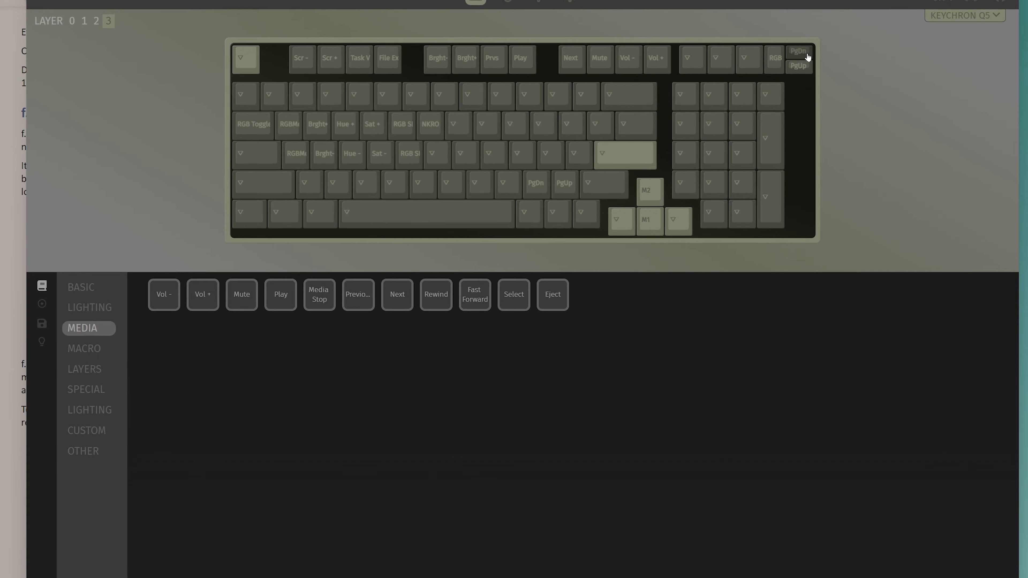
click(357, 300)
click(396, 301)
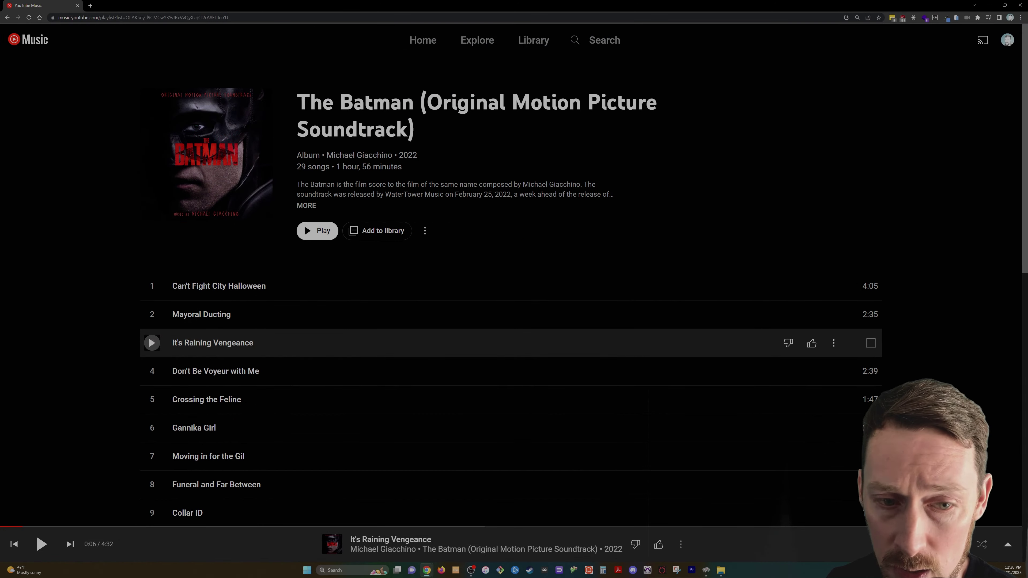
Resume playback, set volume to 52, skip to Crossing the Feline, go back, then pause
key(XF86AudioPlay)
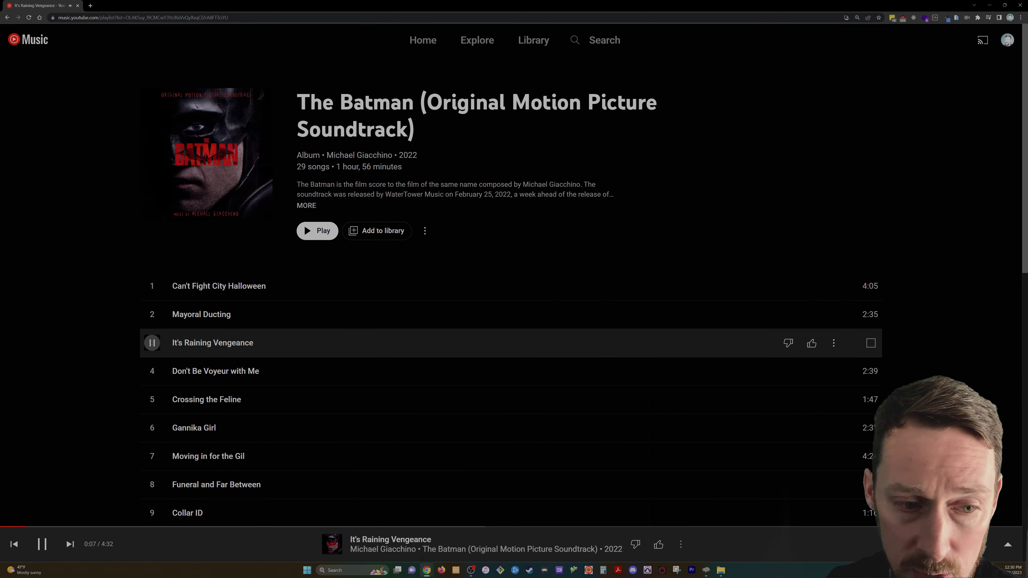
key(XF86AudioRaiseVolume)
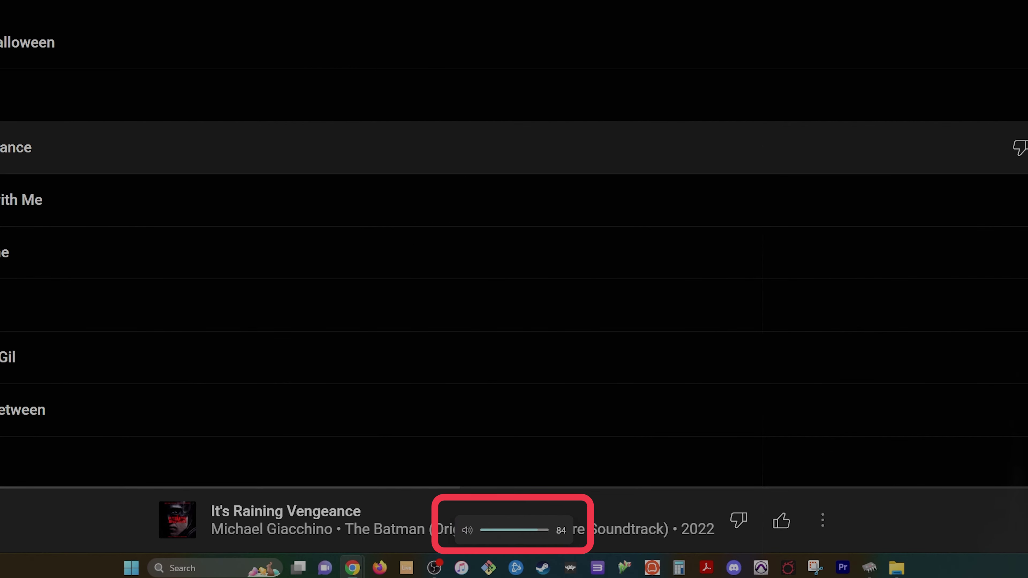
key(XF86AudioLowerVolume)
key(XF86AudioLowerVolume)
key(XF86AudioLowerVolume)
key(XF86AudioLowerVolume)
key(XF86AudioLowerVolume)
key(XF86AudioLowerVolume)
key(XF86AudioLowerVolume)
key(XF86AudioLowerVolume)
key(XF86AudioLowerVolume)
key(XF86AudioLowerVolume)
key(XF86AudioLowerVolume)
key(XF86AudioLowerVolume)
key(XF86AudioLowerVolume)
key(XF86AudioLowerVolume)
key(XF86AudioLowerVolume)
key(XF86AudioLowerVolume)
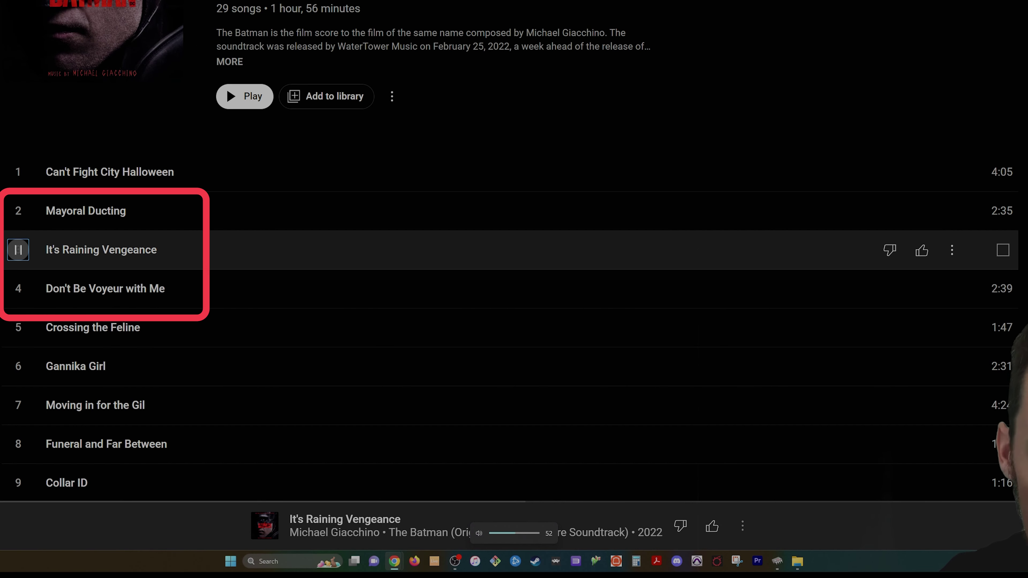
key(XF86AudioNext)
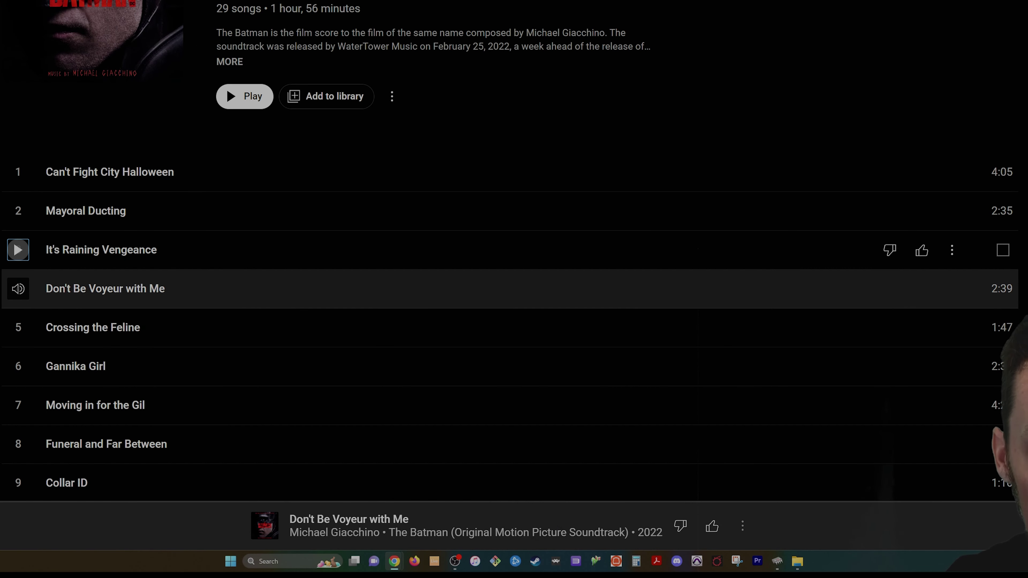
key(XF86AudioNext)
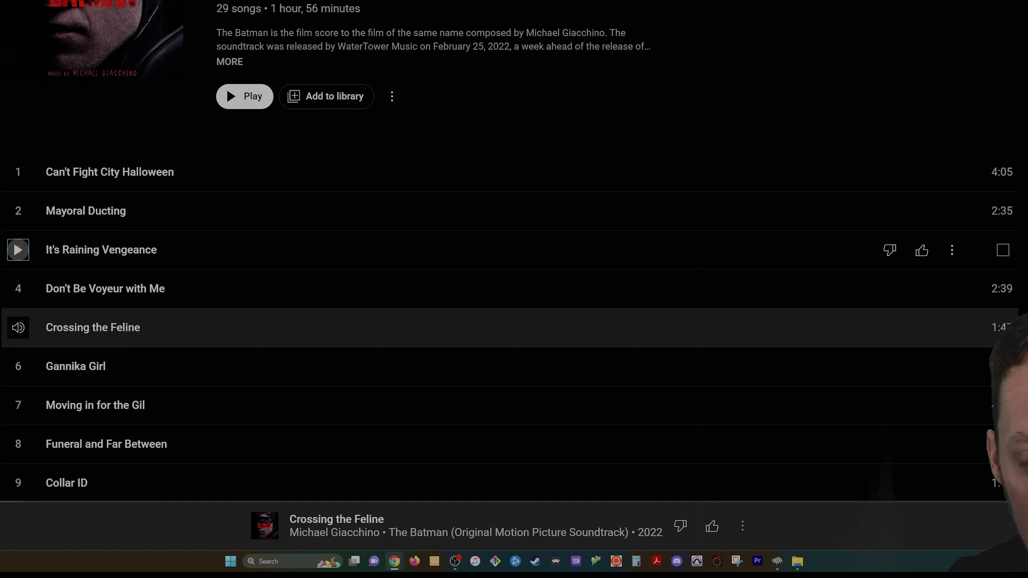
key(XF86AudioPrev)
key(XF86AudioPrev)
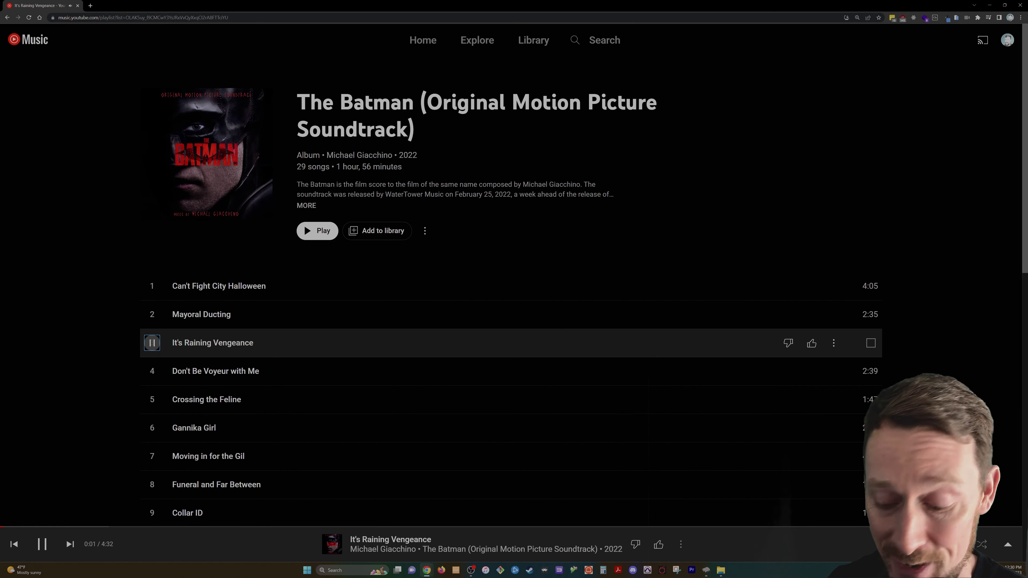
key(XF86AudioPlay)
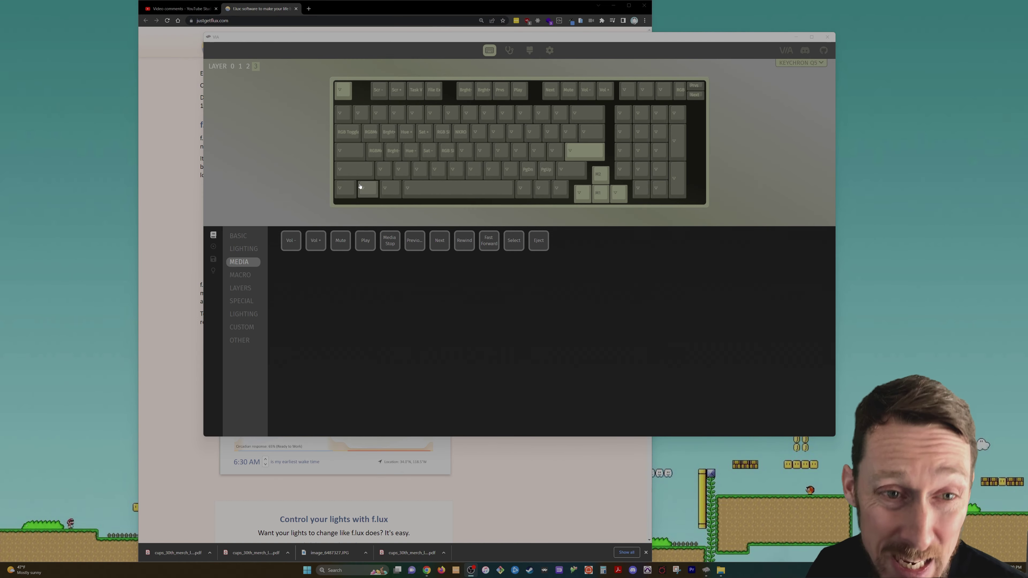
key(alt+Tab)
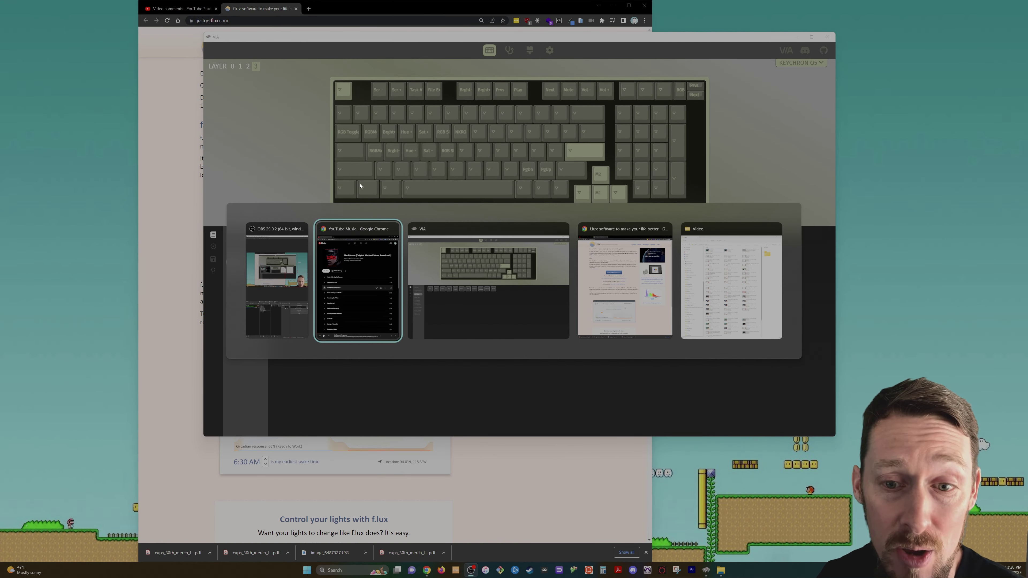